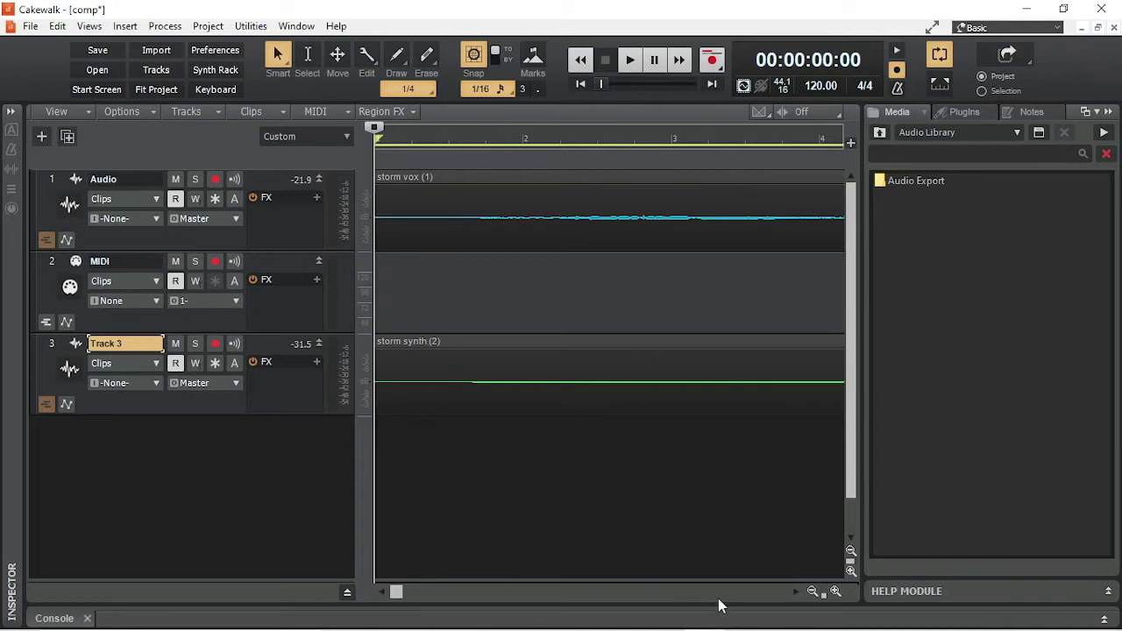
- Find Sonitus Compressor under Plugins > Audio FX > Dynamics and drag it onto the Audio track
{"action": "left_click", "coordinate": [956, 117]}
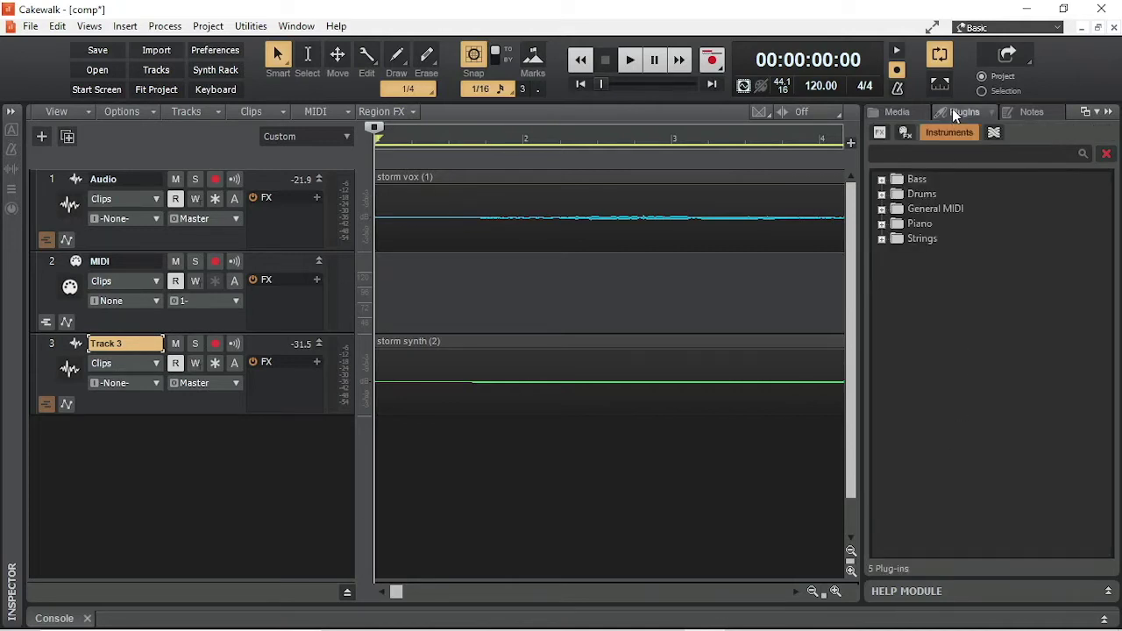
{"action": "left_click", "coordinate": [880, 132]}
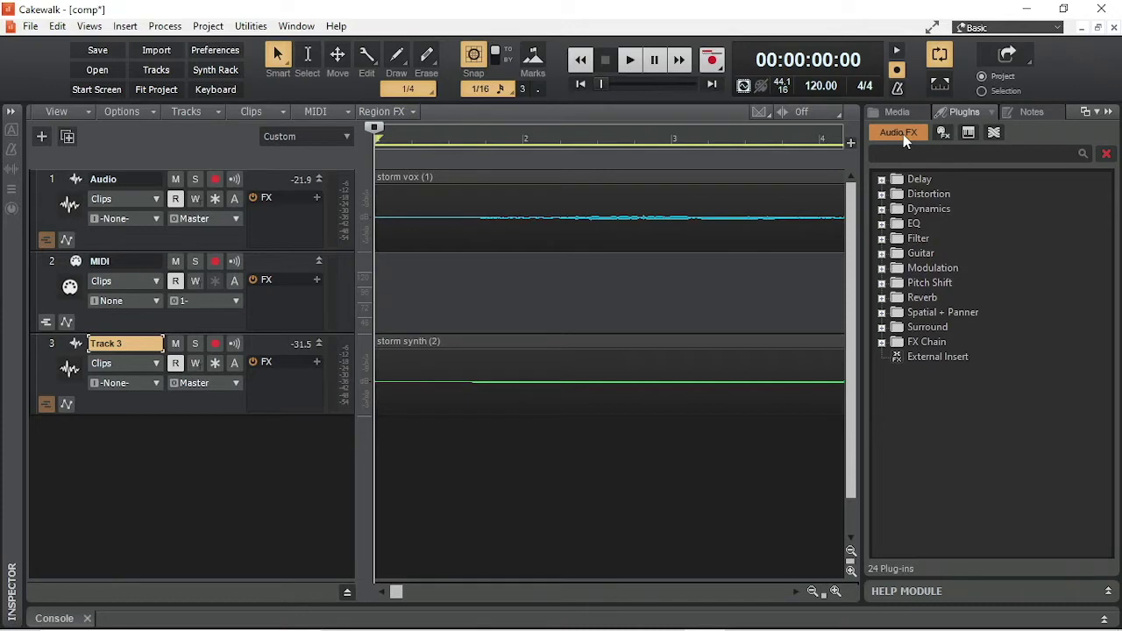
{"action": "left_click", "coordinate": [881, 209]}
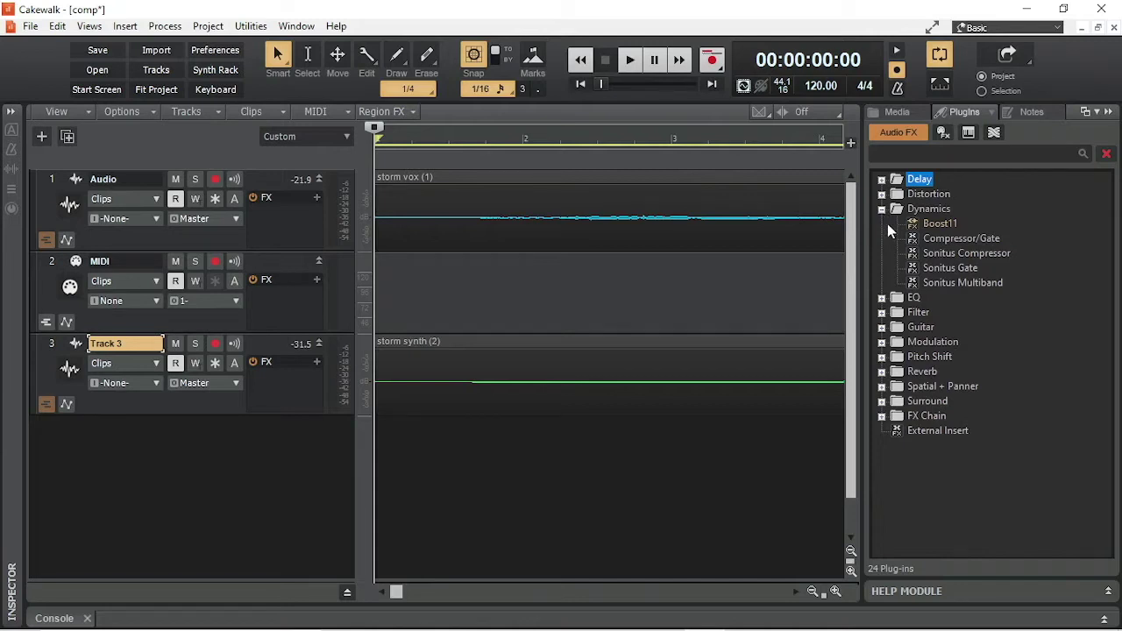
{"action": "left_click", "coordinate": [914, 254]}
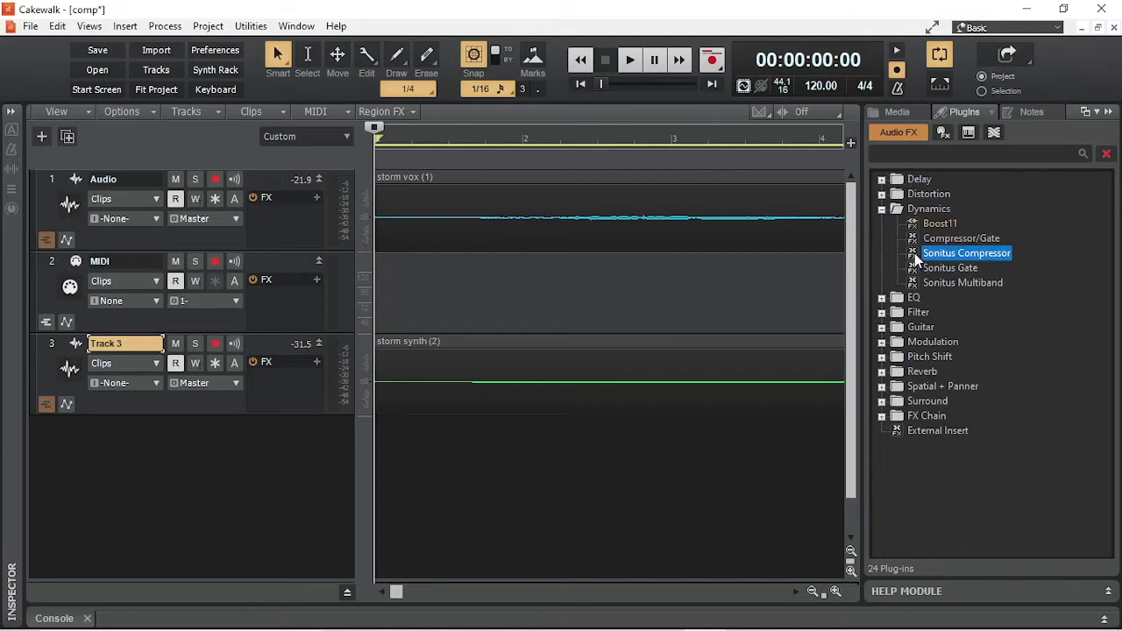
{"action": "left_click_drag", "start_coordinate": [914, 255], "coordinate": [285, 221]}
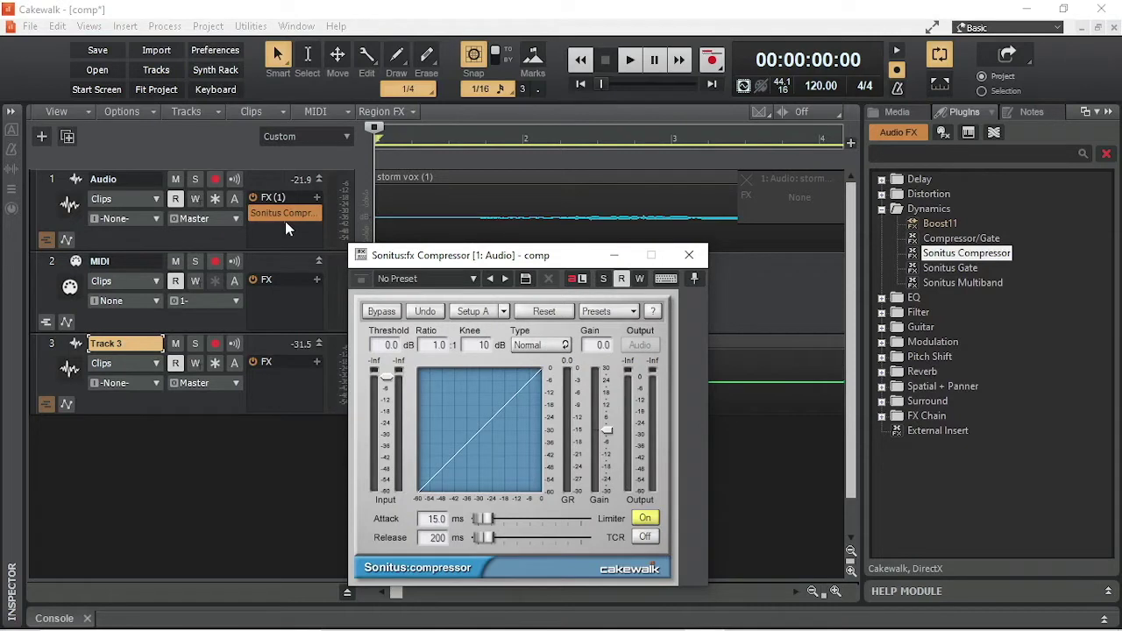
- Toggle Bypass off and on, raise Attack to about 30 ms, then undo it
{"action": "left_click", "coordinate": [381, 313]}
{"action": "left_click", "coordinate": [380, 313]}
{"action": "left_click", "coordinate": [483, 518]}
{"action": "left_click_drag", "start_coordinate": [485, 519], "coordinate": [490, 518]}
{"action": "left_click", "coordinate": [426, 312]}
- Switch to setup B and back to A, raise Attack to about 177 ms, then reset to defaults
{"action": "left_click", "coordinate": [504, 312]}
{"action": "left_click", "coordinate": [496, 348]}
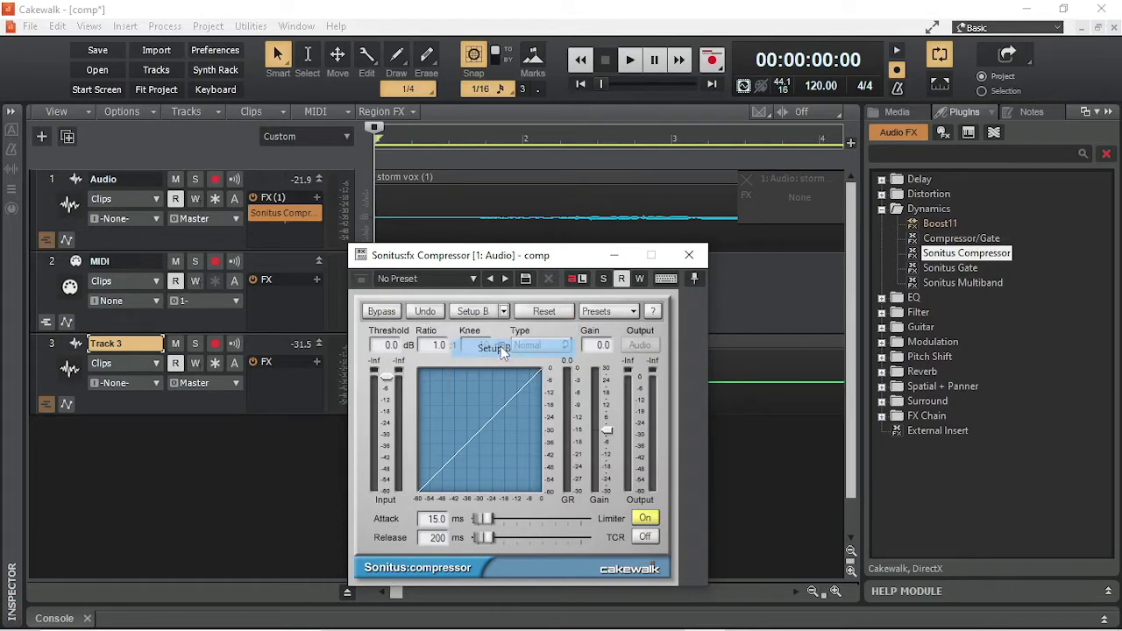
{"action": "left_click", "coordinate": [504, 311]}
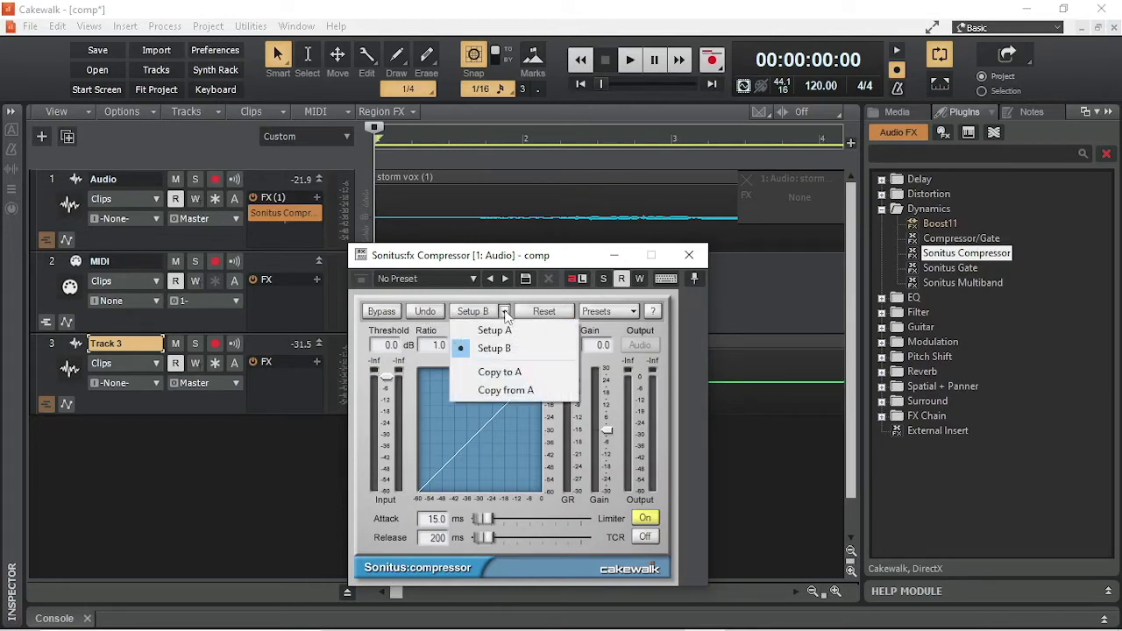
{"action": "left_click", "coordinate": [497, 329]}
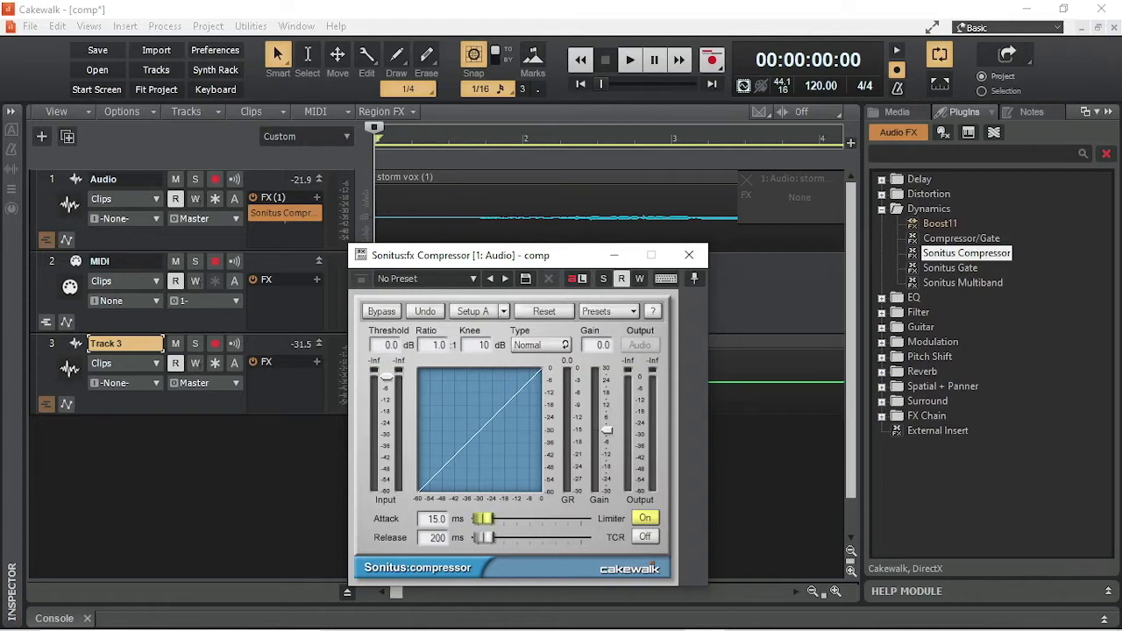
{"action": "left_click_drag", "start_coordinate": [484, 518], "coordinate": [496, 538]}
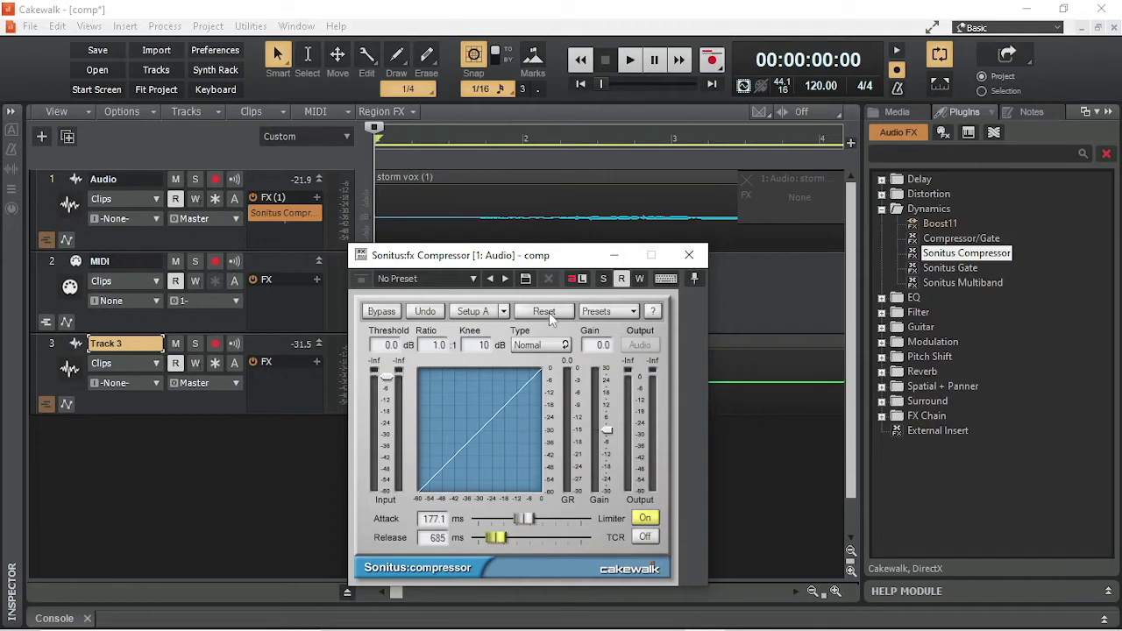
{"action": "left_click", "coordinate": [544, 311]}
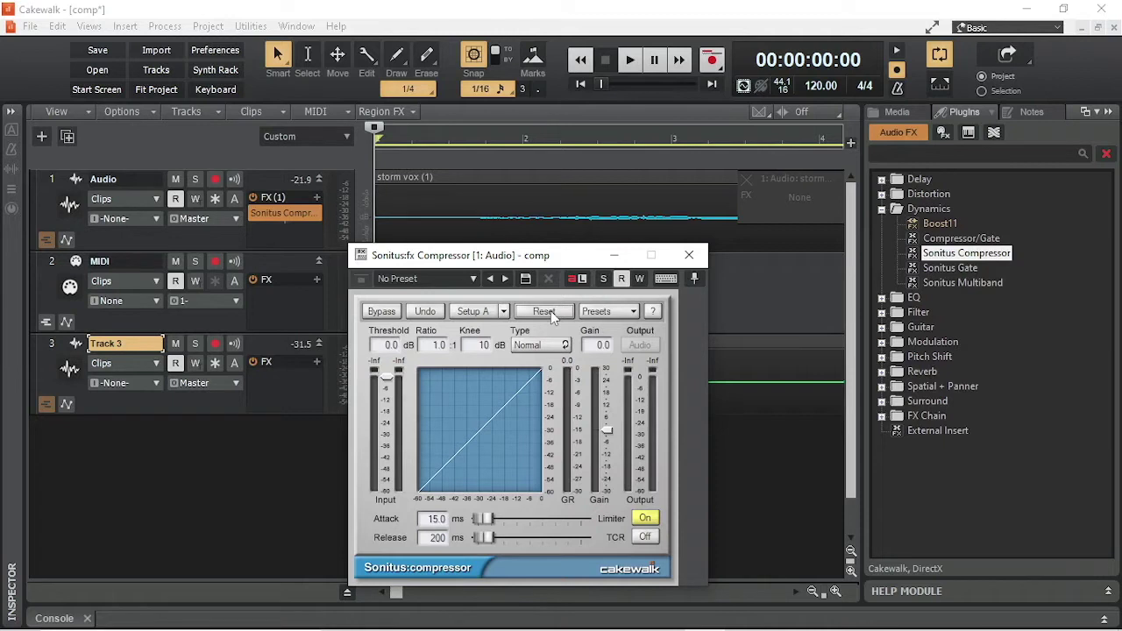
- Load the Music > Vocals (GR 4-10dB) preset into setup A
{"action": "left_click", "coordinate": [631, 313]}
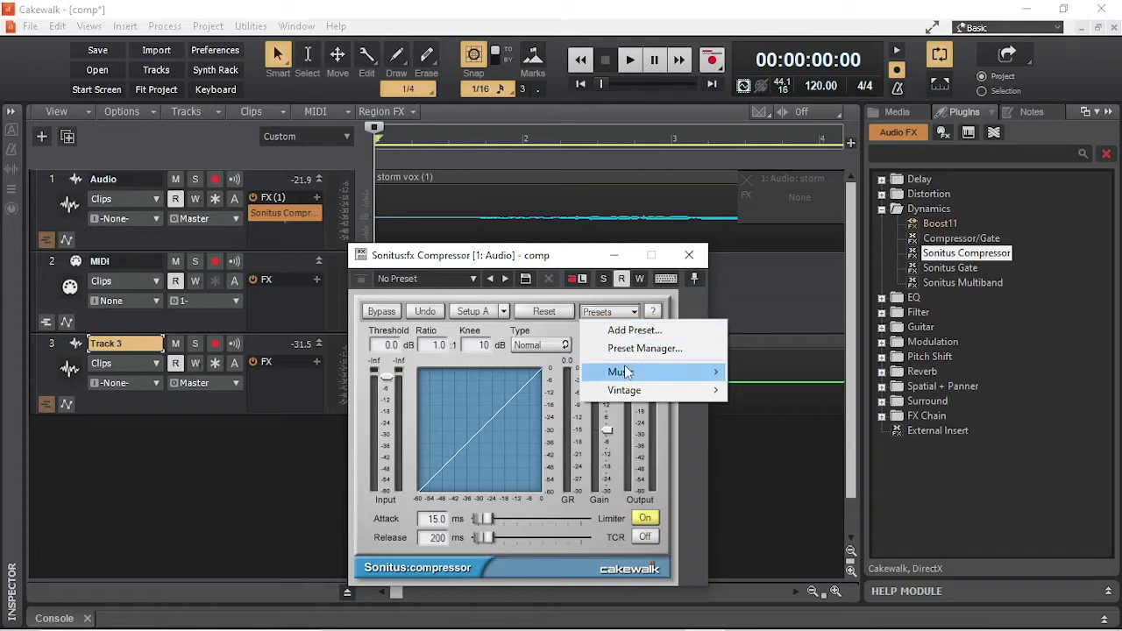
{"action": "mouse_move", "coordinate": [627, 371]}
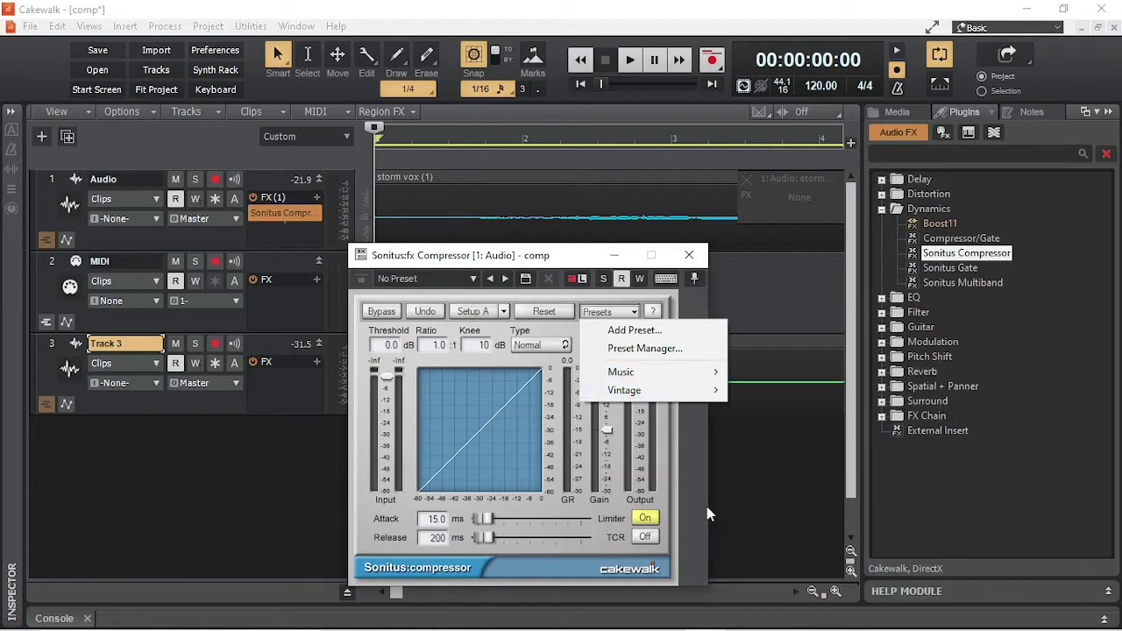
{"action": "mouse_move", "coordinate": [666, 369]}
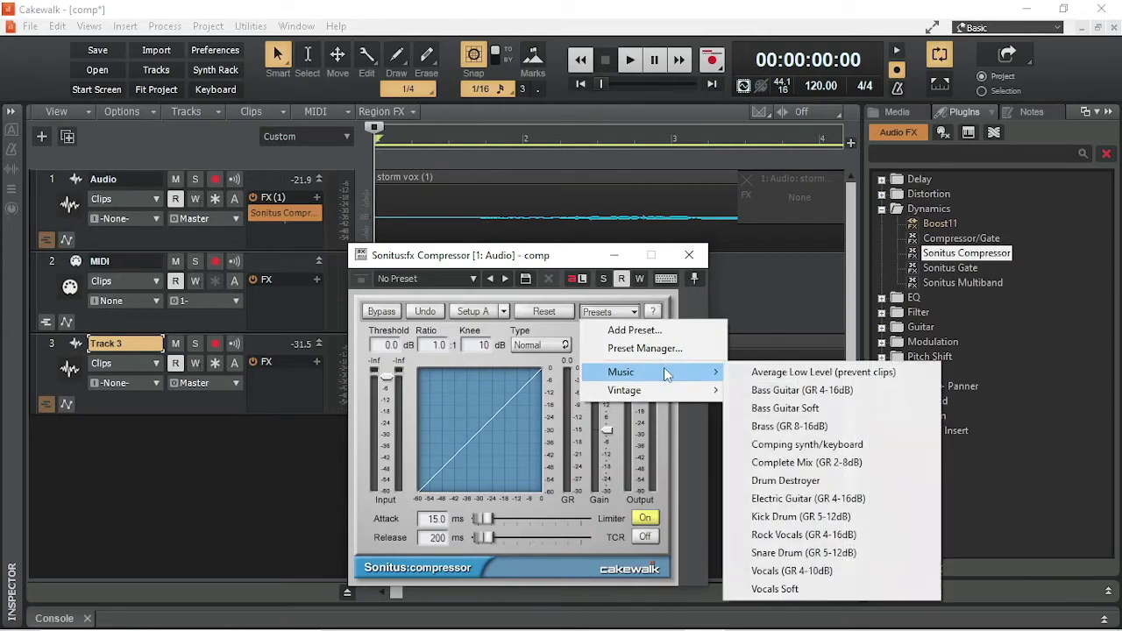
{"action": "left_click", "coordinate": [824, 571]}
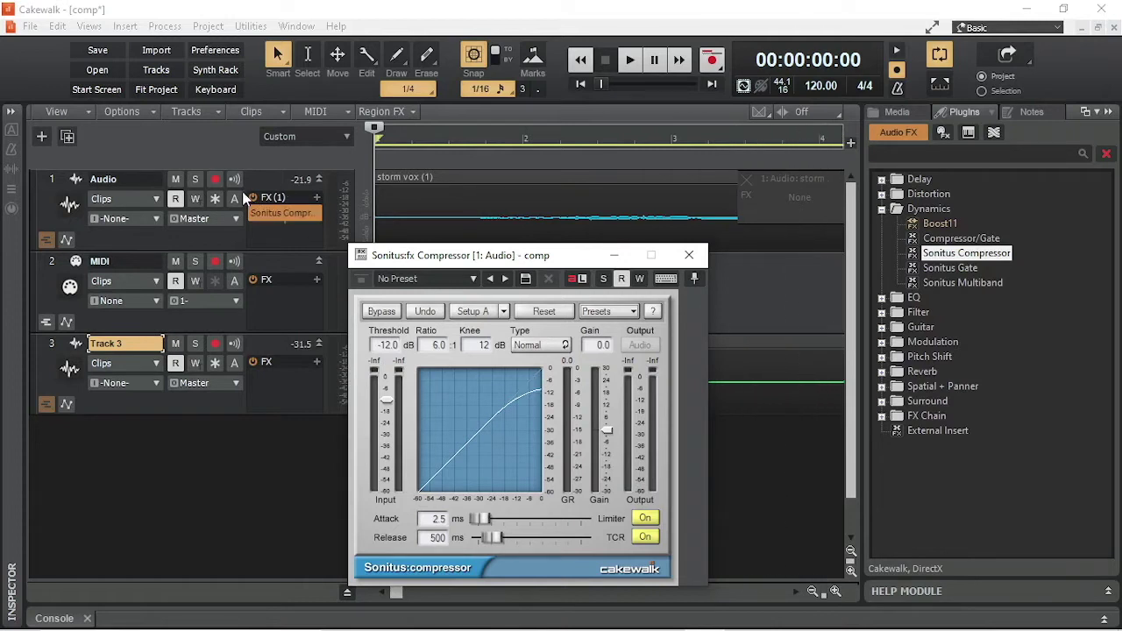
- Play the project to audition the preset, stop it, and switch to setup B
{"action": "left_click", "coordinate": [629, 61]}
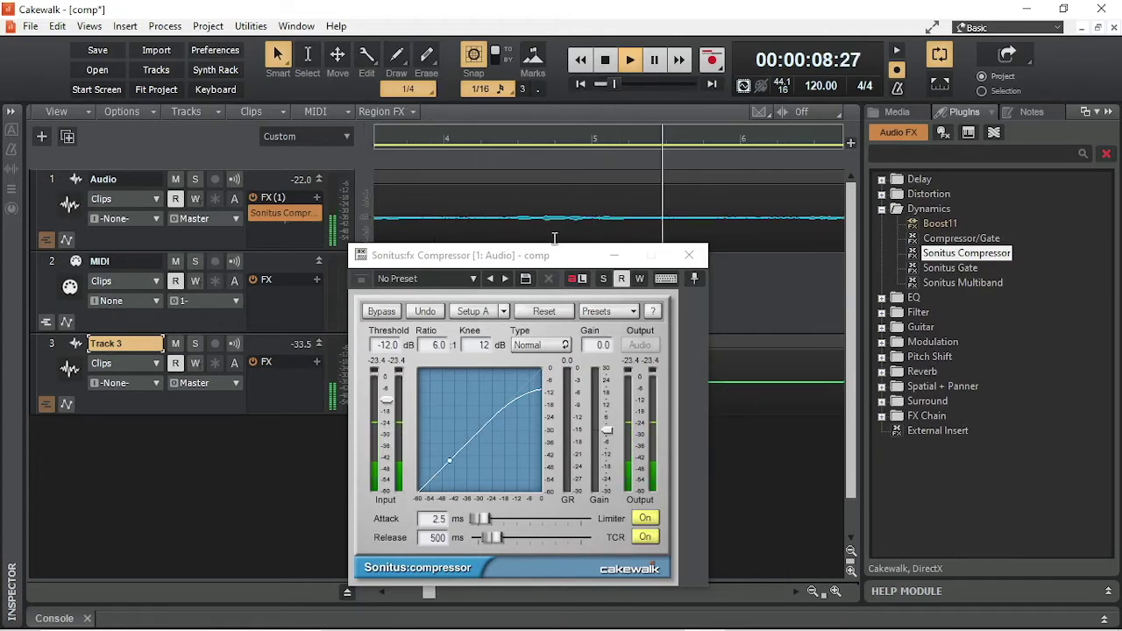
{"action": "left_click", "coordinate": [605, 62]}
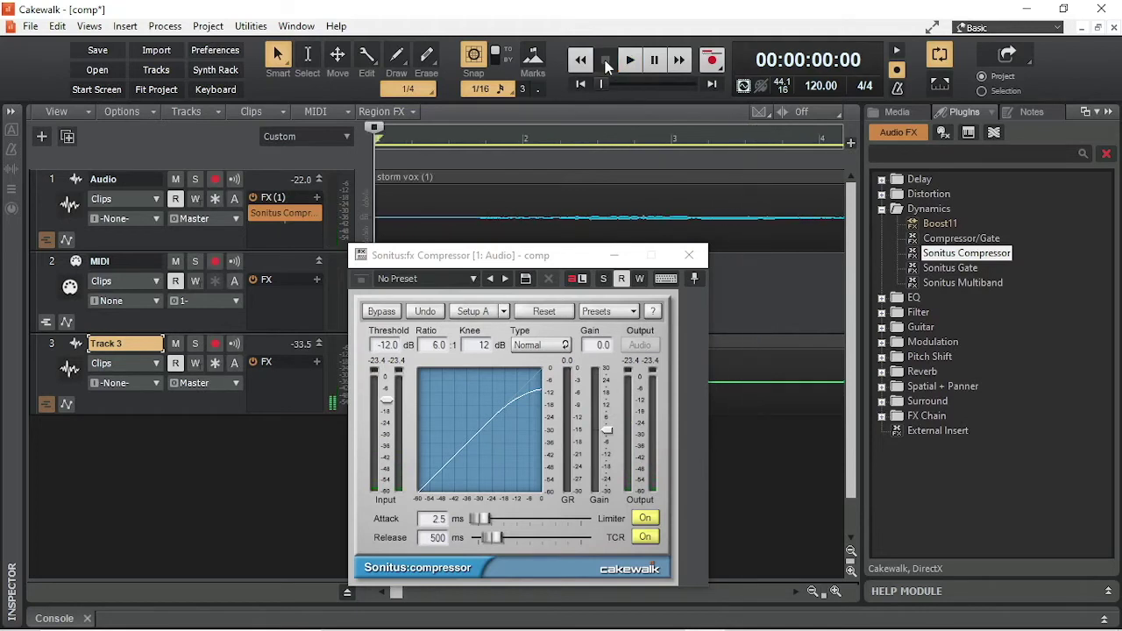
{"action": "left_click", "coordinate": [490, 312]}
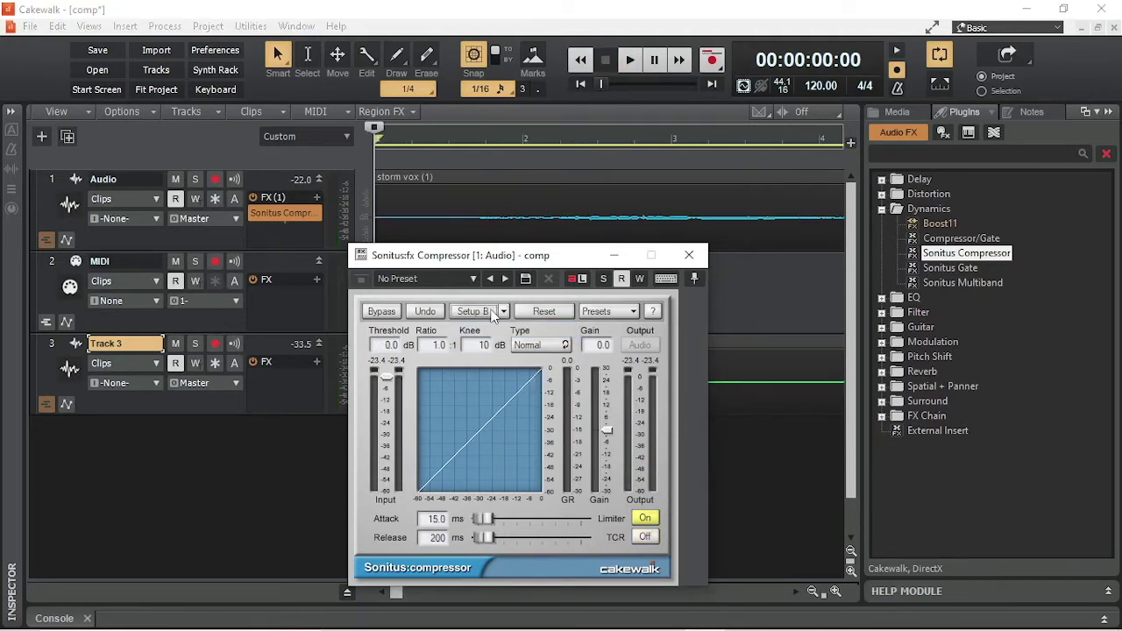
- Set the threshold to -15 dB and the ratio to 5:1
{"action": "left_click", "coordinate": [390, 345]}
{"action": "type", "text": "-15"}
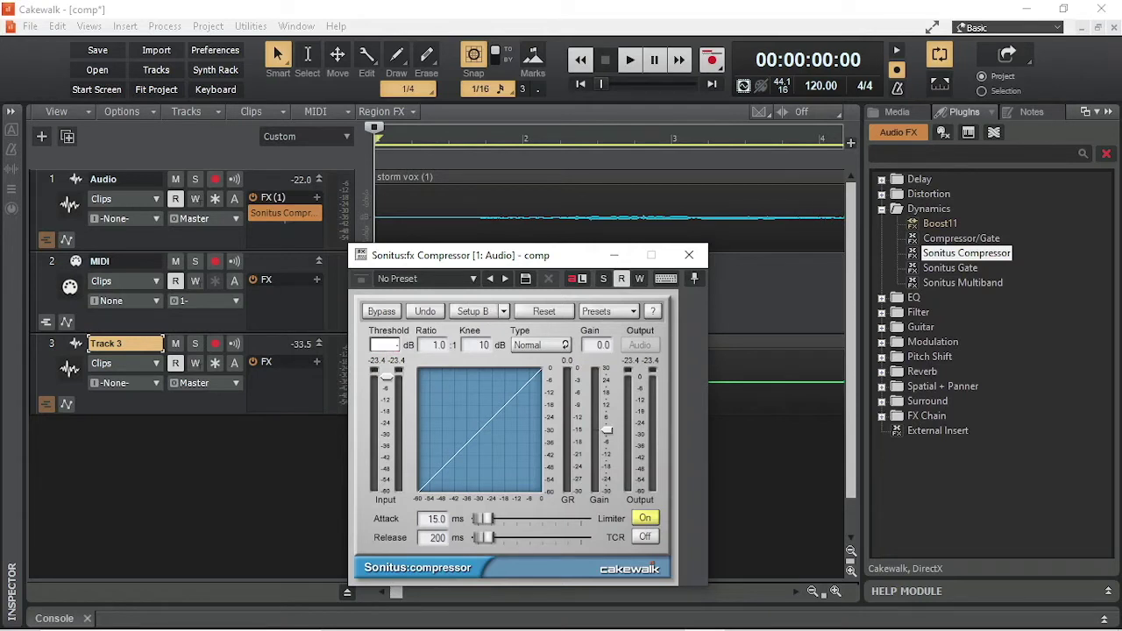
{"action": "key", "text": "Return"}
{"action": "left_click", "coordinate": [439, 344]}
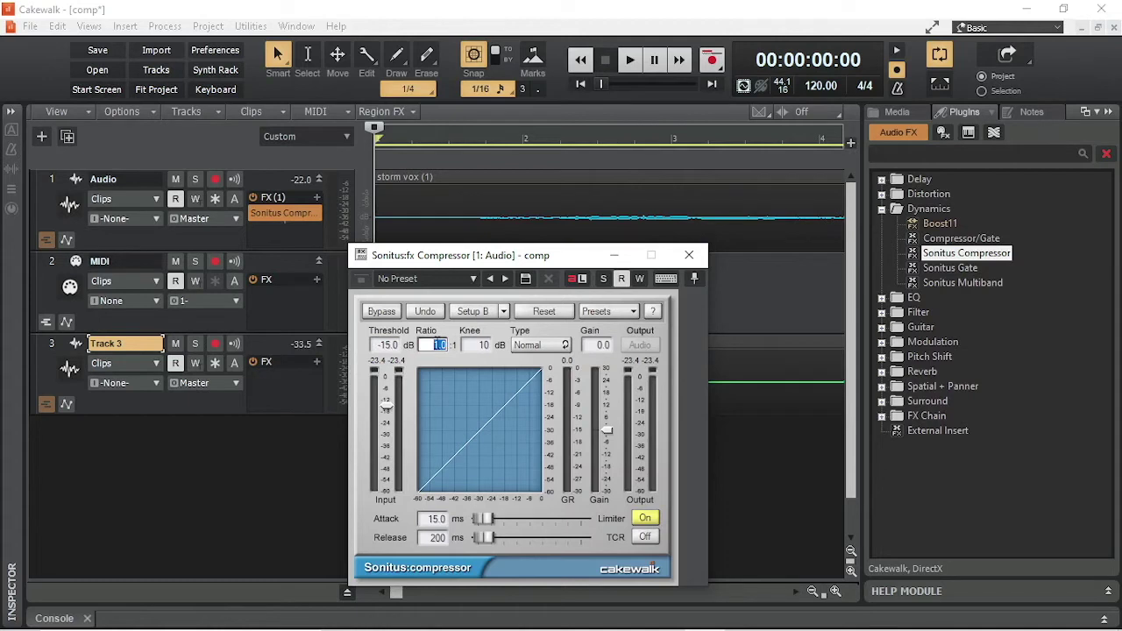
{"action": "type", "text": "5"}
{"action": "key", "text": "Return"}
{"action": "type", "text": "10"}
{"action": "key", "text": "Return"}
{"action": "left_click", "coordinate": [436, 346]}
{"action": "type", "text": "5.0"}
- Set the knee to hard, leaving the compression type at Normal
{"action": "left_click", "coordinate": [480, 347]}
{"action": "double_click", "coordinate": [480, 347]}
{"action": "type", "text": "15"}
{"action": "key", "text": "Return"}
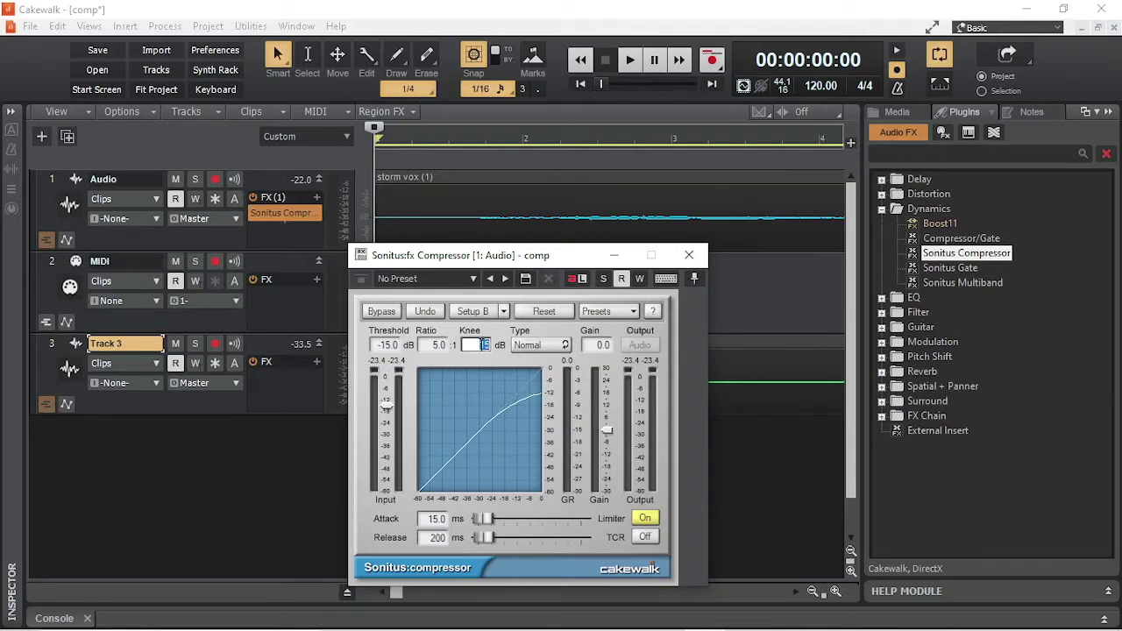
{"action": "type", "text": "20"}
{"action": "key", "text": "Return"}
{"action": "left_click_drag", "start_coordinate": [481, 345], "coordinate": [478, 350]}
{"action": "left_click", "coordinate": [520, 347]}
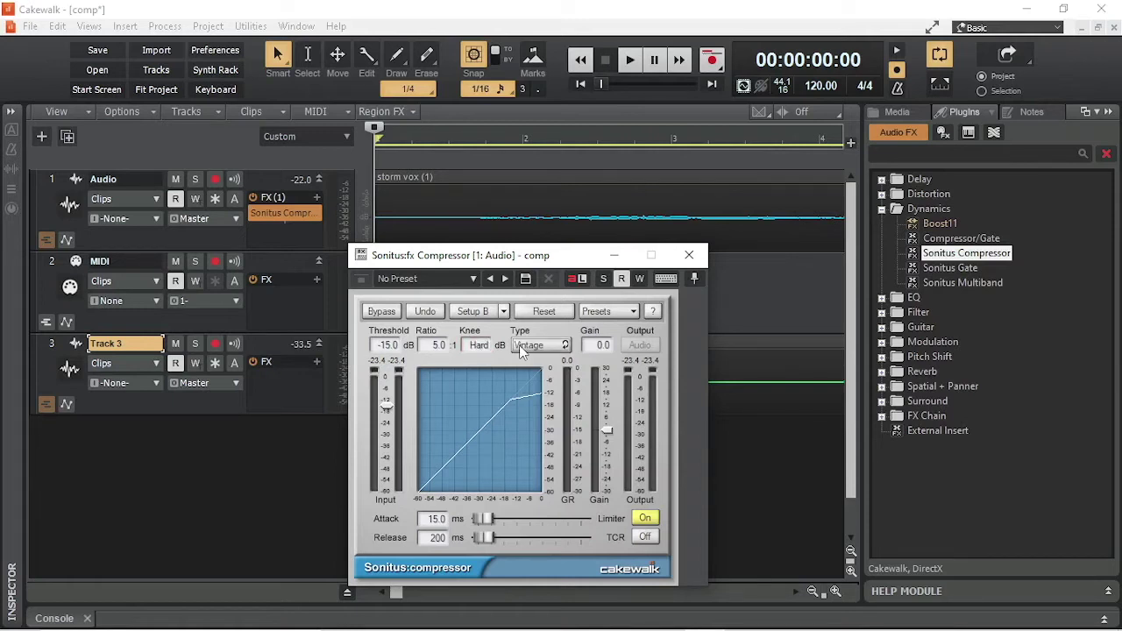
{"action": "left_click", "coordinate": [520, 346]}
- Set the output gain to 5 dB
{"action": "left_click", "coordinate": [589, 349]}
{"action": "type", "text": "2"}
{"action": "key", "text": "Return"}
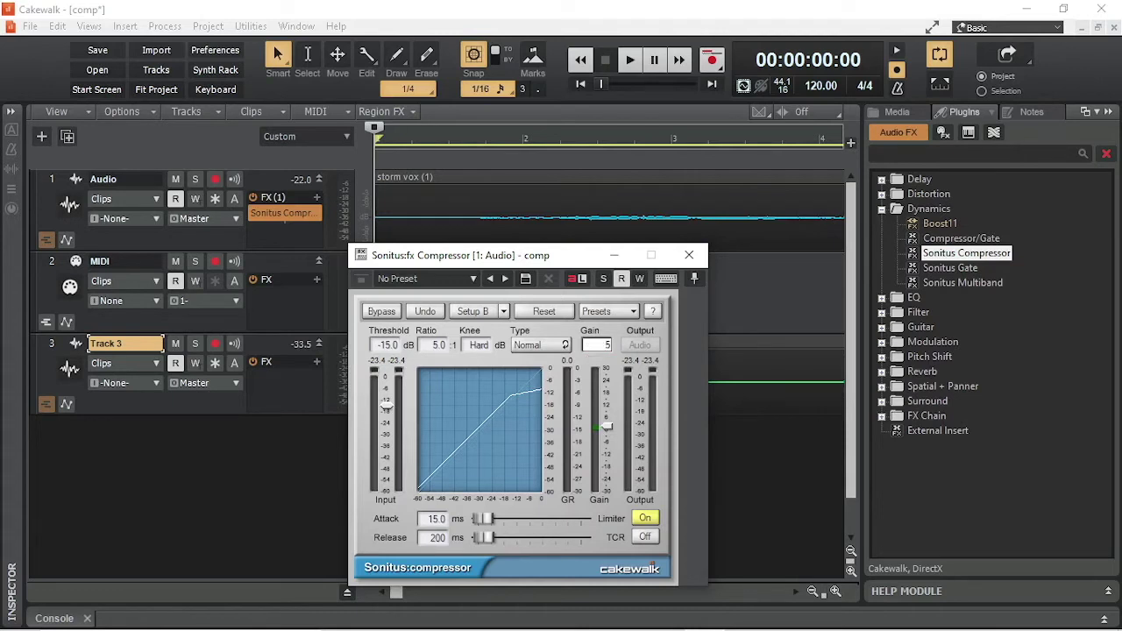
{"action": "key", "text": "Return"}
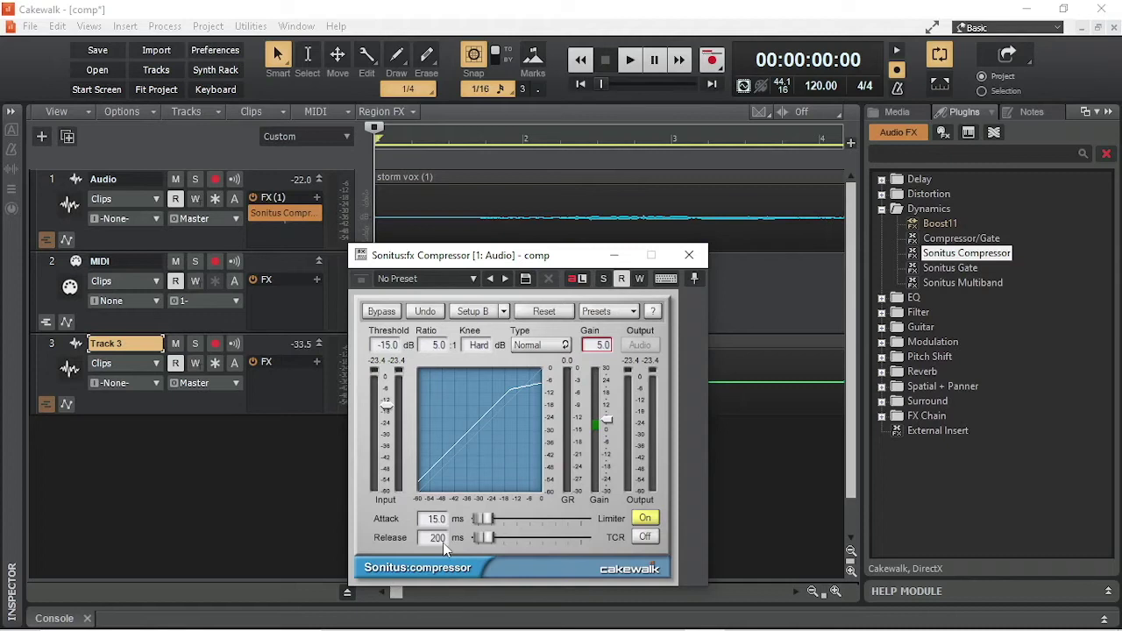
- Enter 800 ms as the release time and switch TCR on alongside the Limiter
{"action": "left_click", "coordinate": [443, 537]}
{"action": "type", "text": "10"}
{"action": "key", "text": "Return"}
{"action": "left_click", "coordinate": [441, 538]}
{"action": "type", "text": "800"}
{"action": "key", "text": "Return"}
{"action": "left_click", "coordinate": [646, 520]}
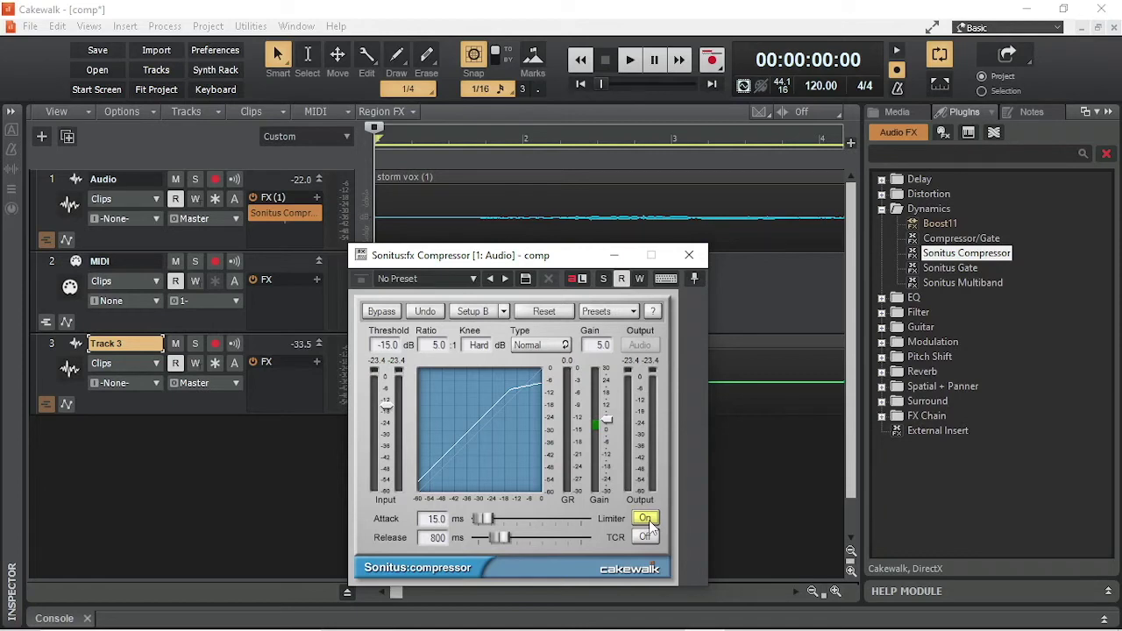
{"action": "left_click", "coordinate": [647, 537]}
- Choose Setup A from the A/B list to restore the vocal preset (Threshold -12 dB, Ratio 6:1)
{"action": "left_click", "coordinate": [504, 312]}
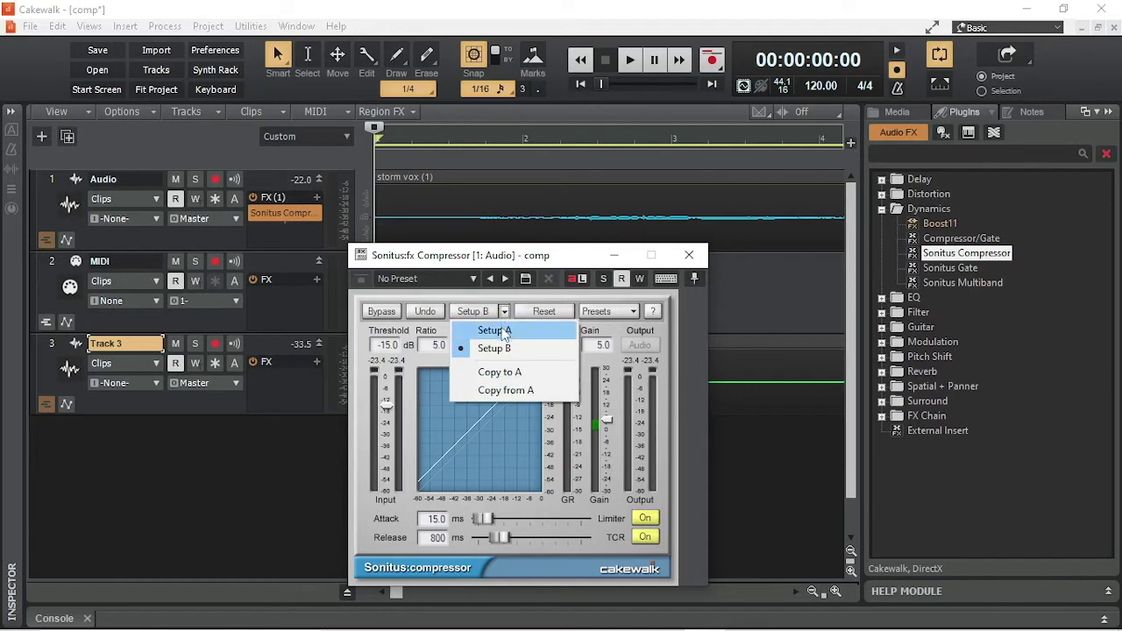
{"action": "left_click", "coordinate": [496, 330]}
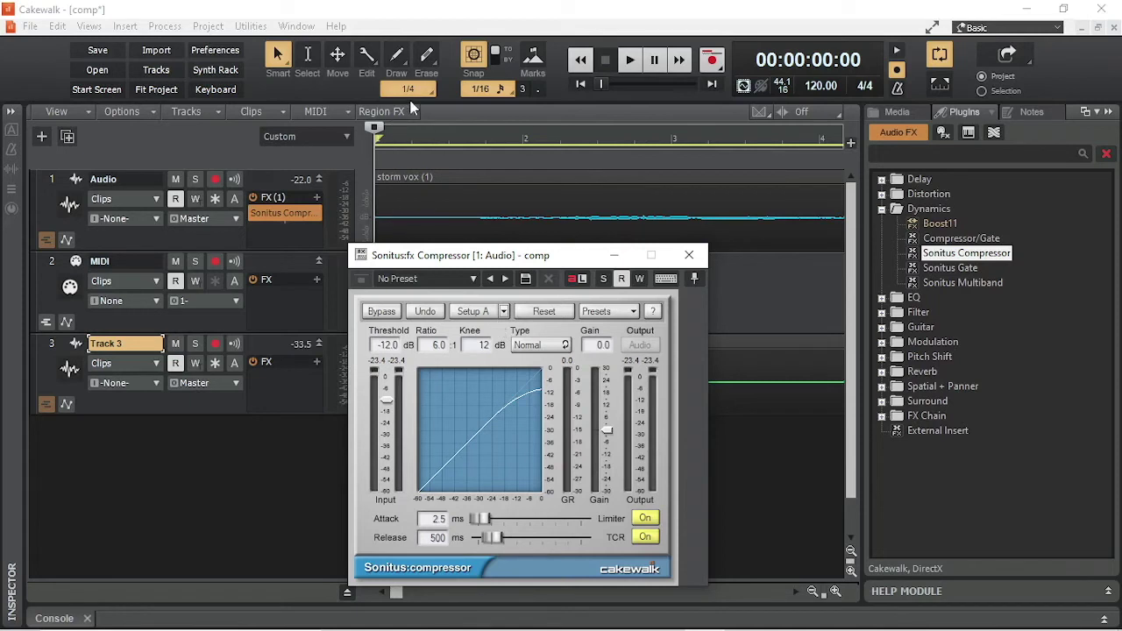
- Play the project and, while listening, drag the threshold to -26 dB and the gain to 9.9 dB
{"action": "left_click", "coordinate": [630, 59]}
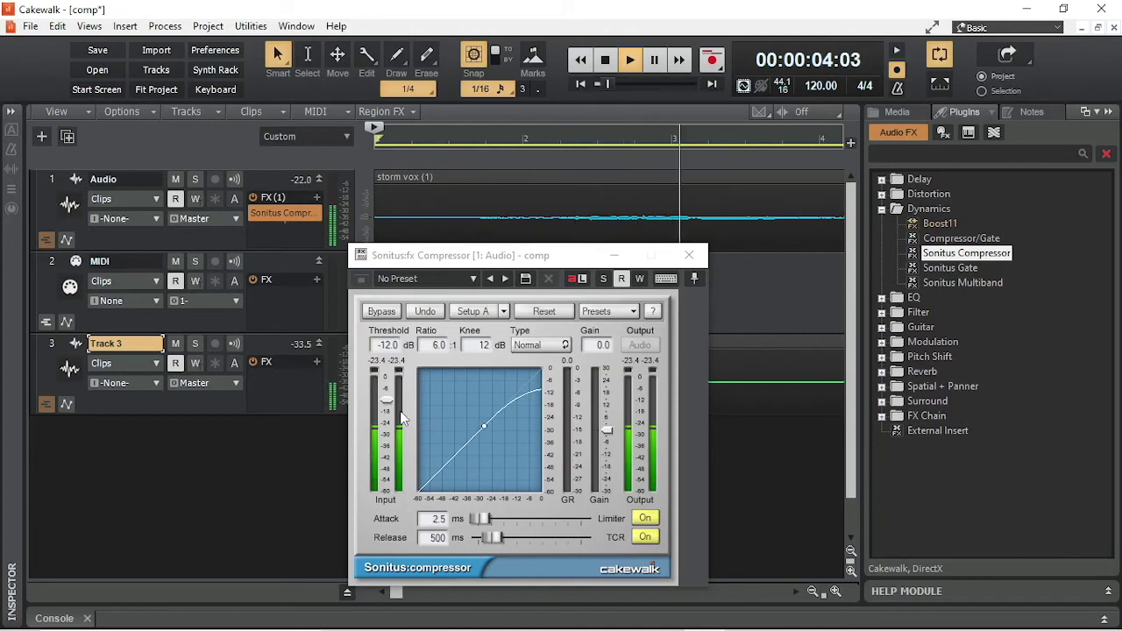
{"action": "left_click_drag", "start_coordinate": [386, 400], "coordinate": [385, 426]}
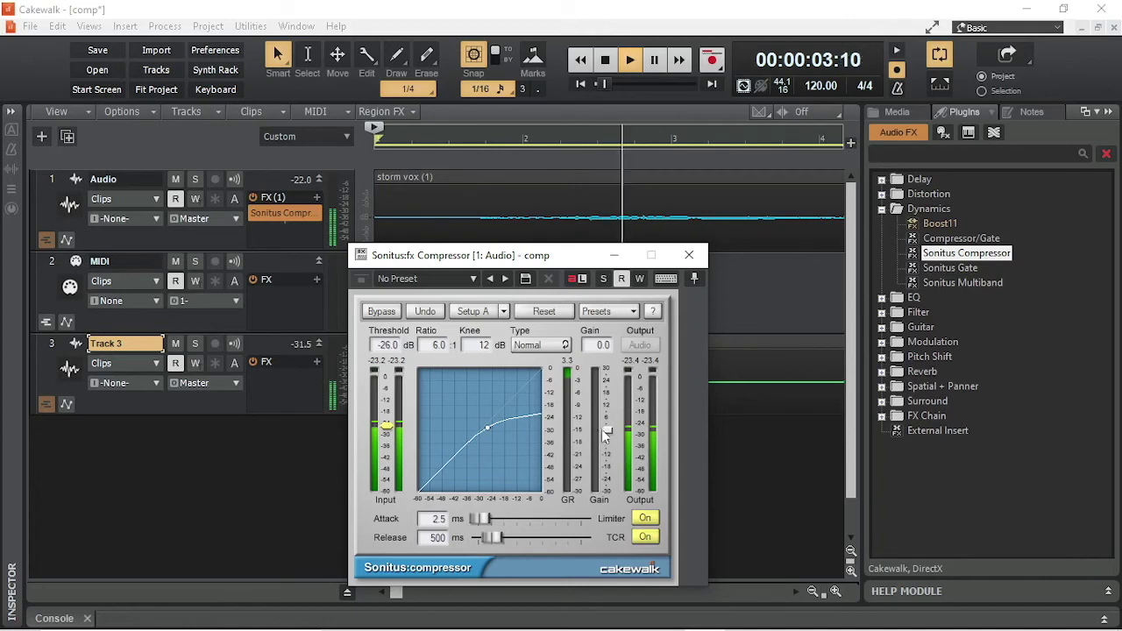
{"action": "left_click_drag", "start_coordinate": [604, 433], "coordinate": [604, 408]}
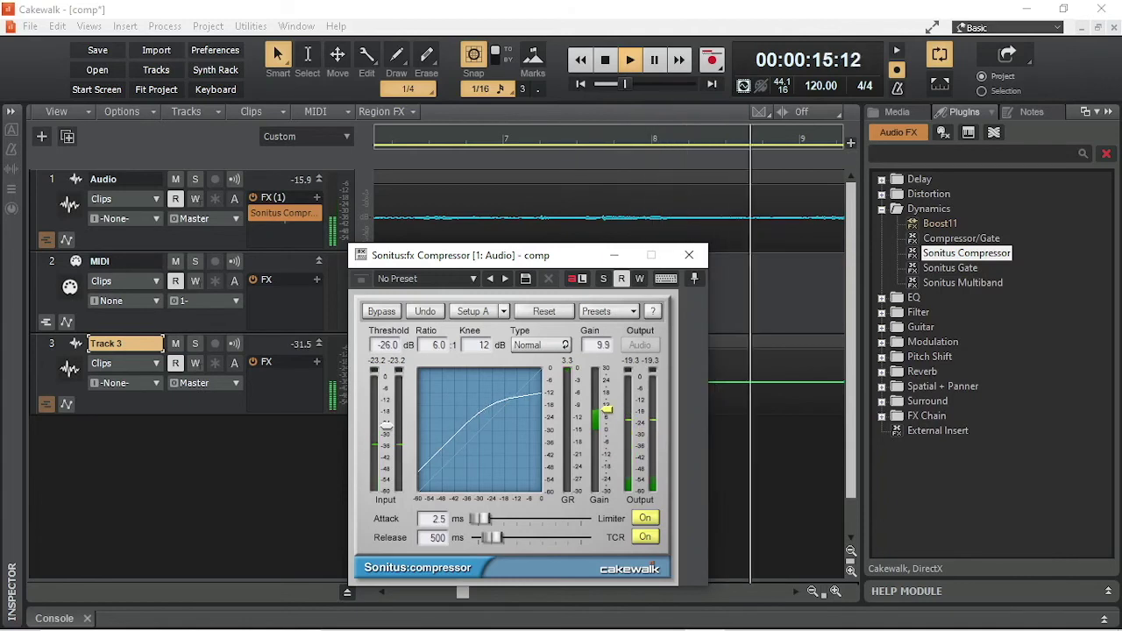